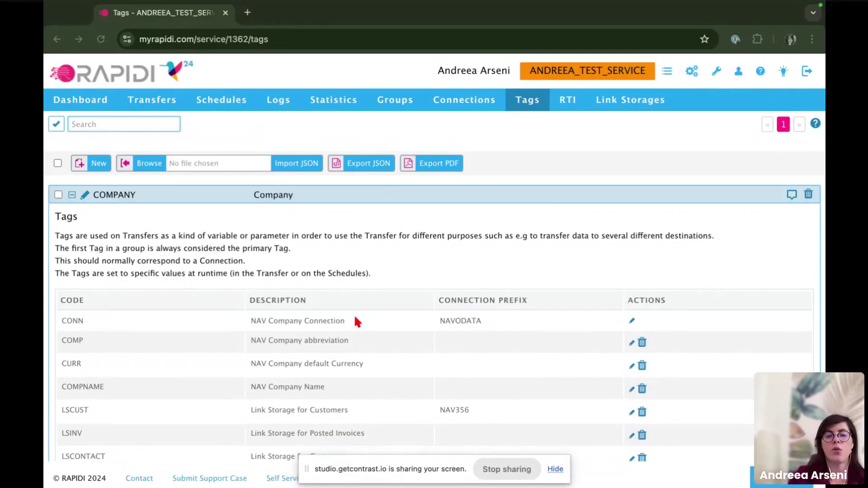
# Examine the tag codes CONN, COMP, CURR and COMPNAME in the COMPANY tag group.
pyautogui.scroll(-3, 356, 321)
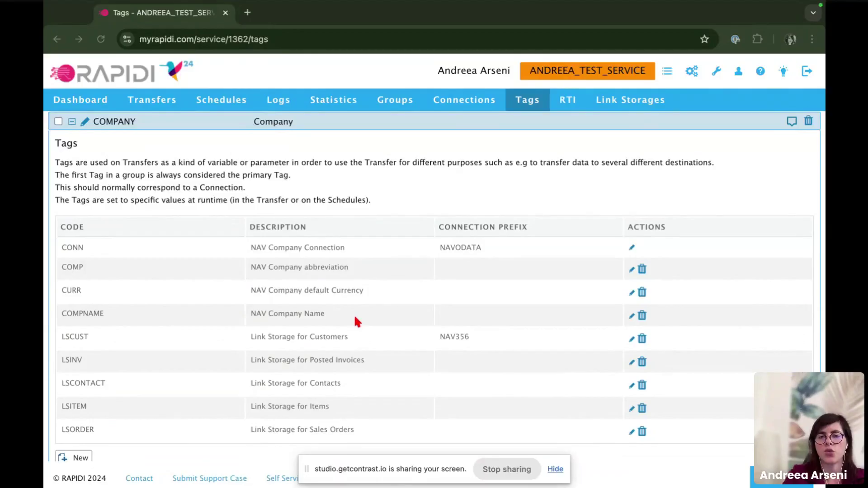
pyautogui.scroll(-2, 356, 321)
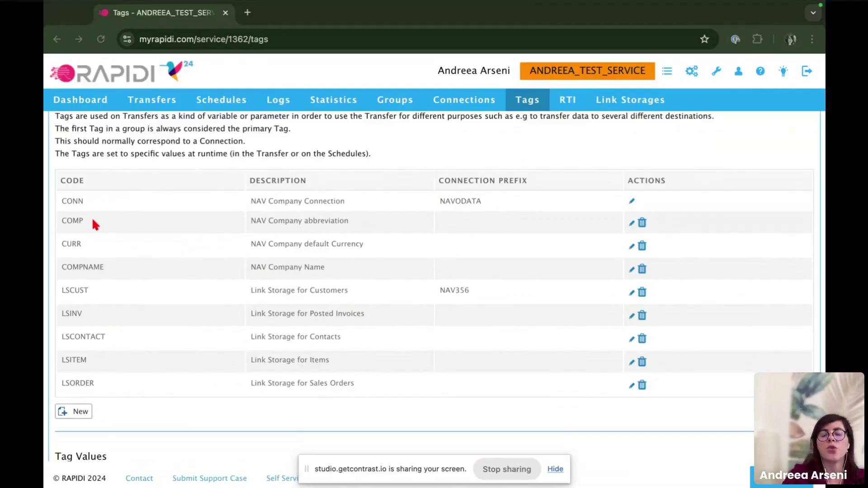
pyautogui.doubleClick(72, 201)
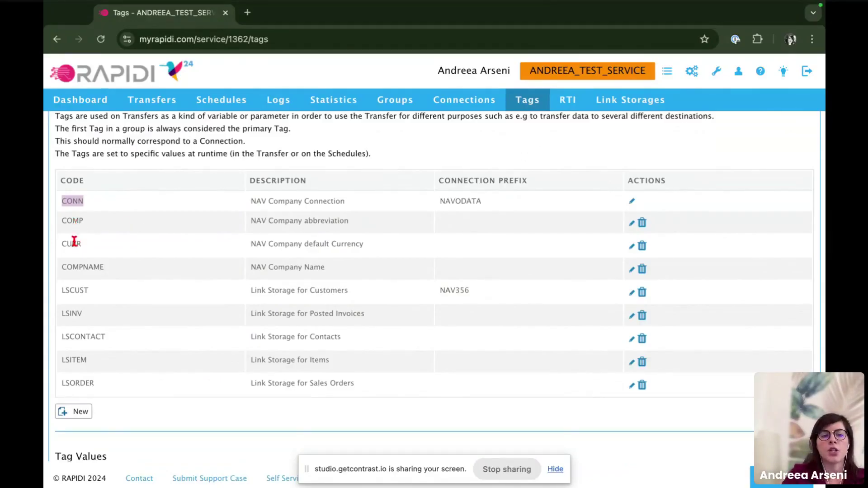
pyautogui.doubleClick(75, 220)
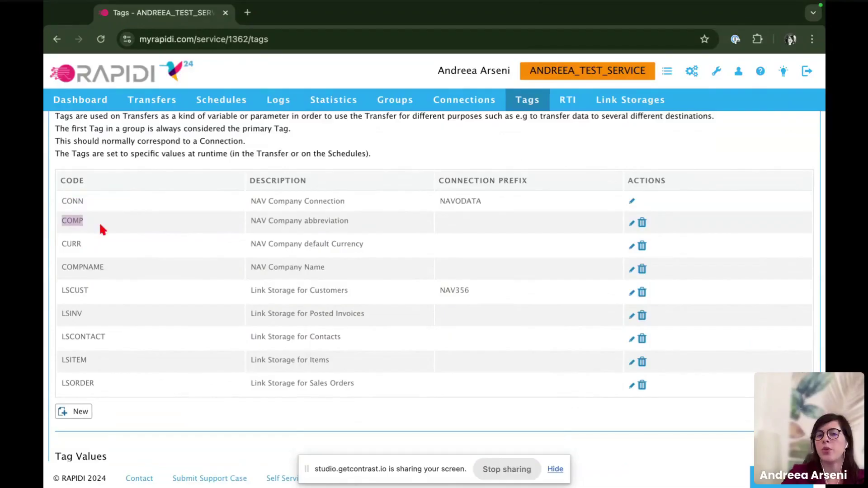
pyautogui.doubleClick(72, 243)
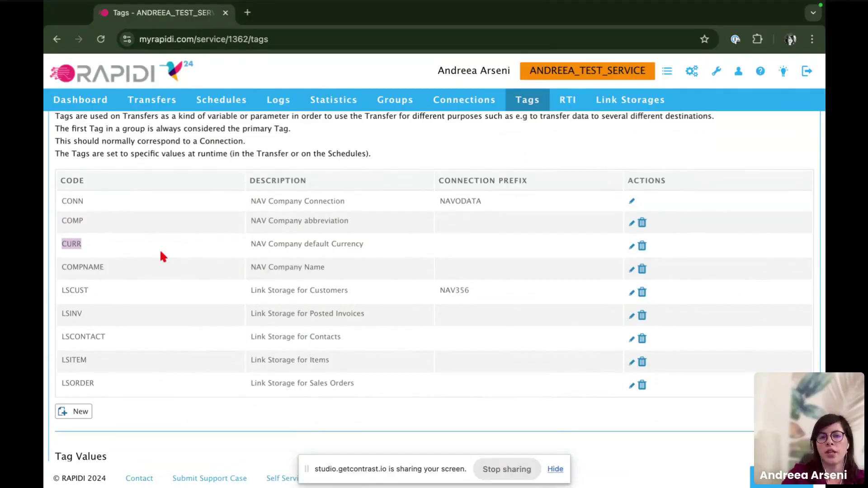
pyautogui.doubleClick(90, 267)
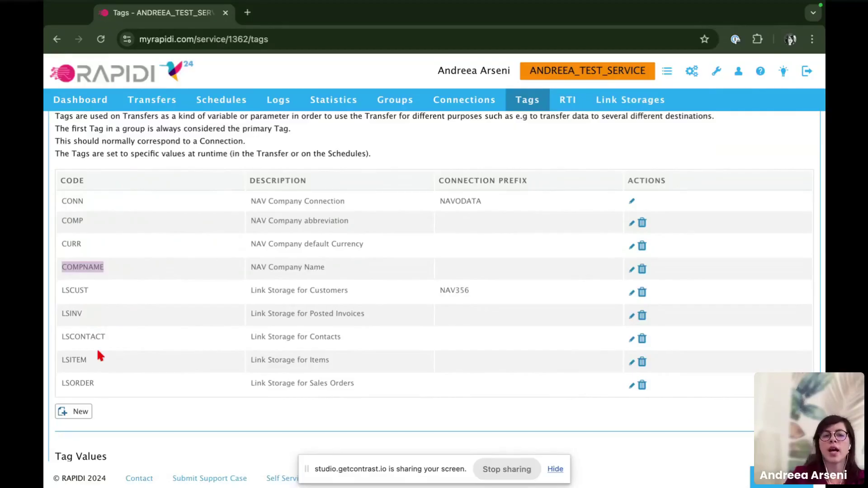
# Add a tag with code UOM and description "Default UOM" to the COMPANY group and save it.
pyautogui.click(80, 411)
pyautogui.click(86, 409)
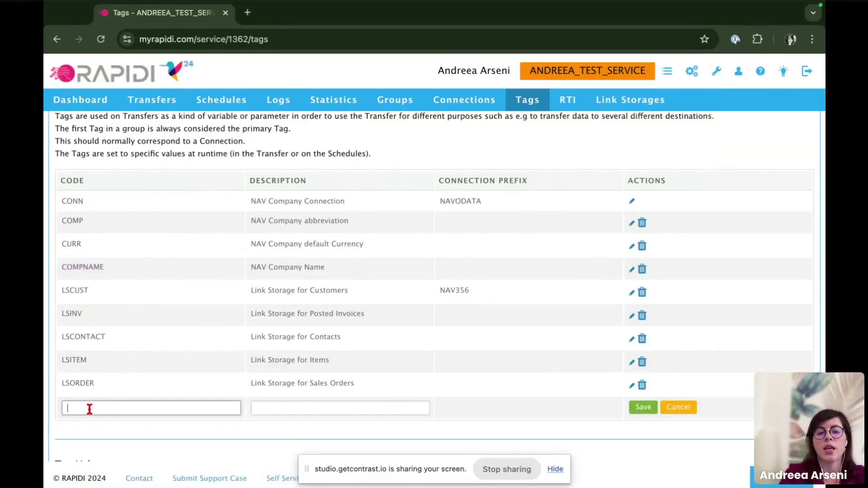
pyautogui.write('UOM')
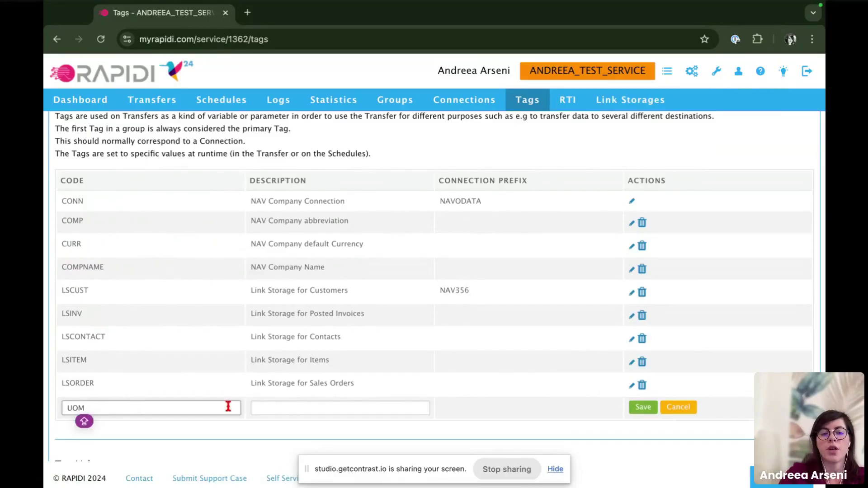
pyautogui.click(279, 413)
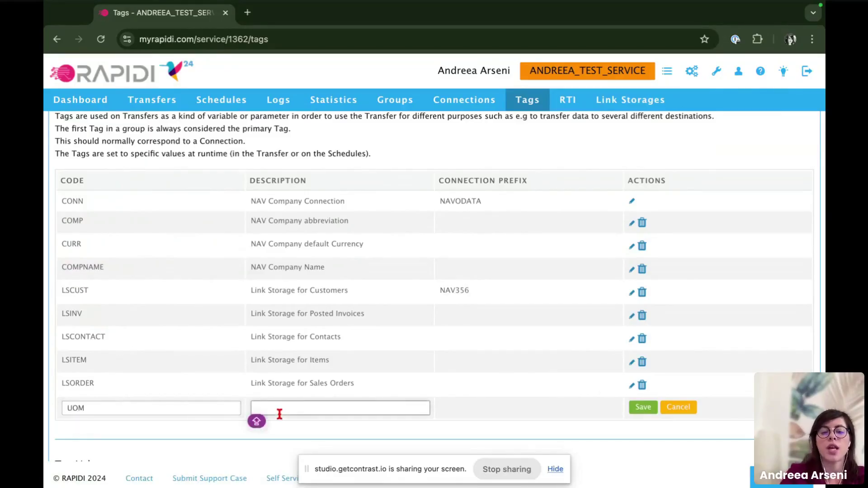
pyautogui.write('Default')
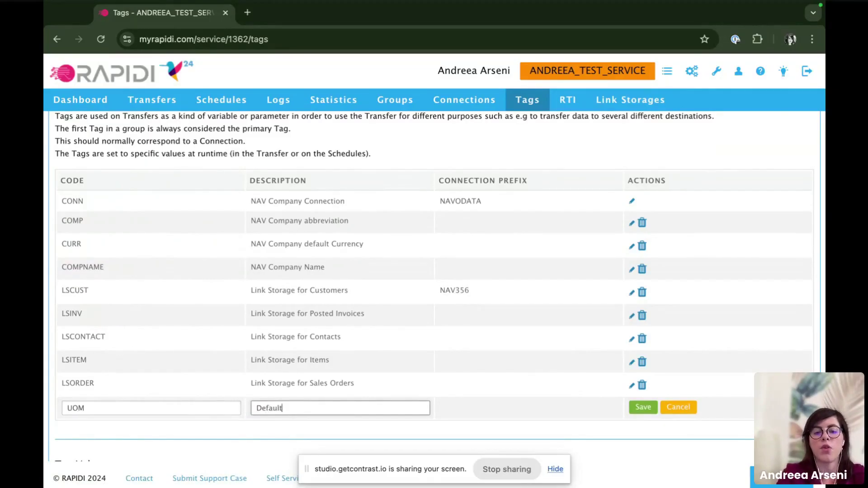
pyautogui.write(' UOM')
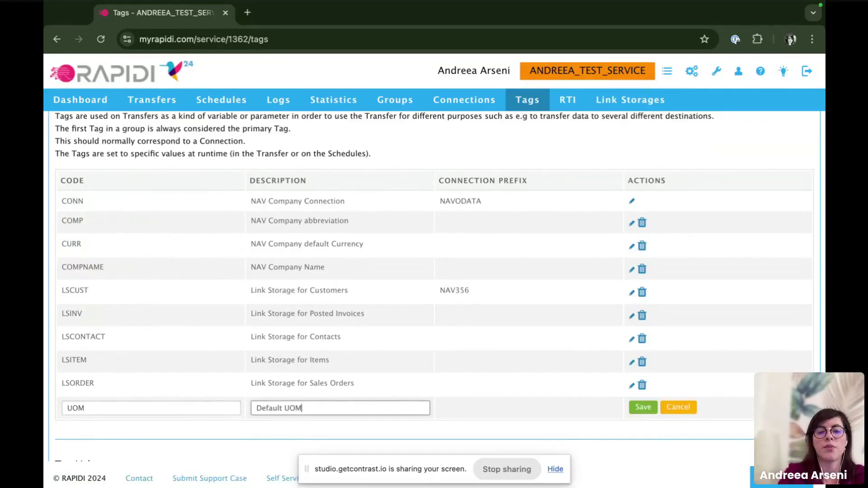
pyautogui.click(642, 408)
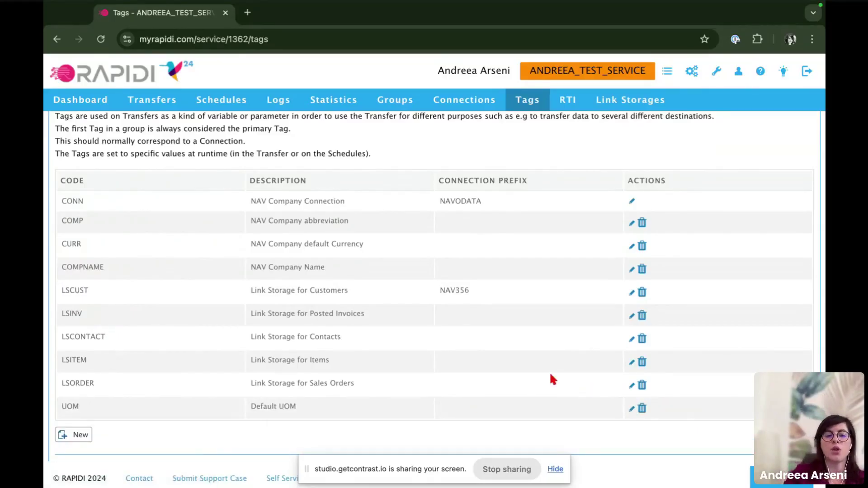
# Check the UOM column in the Tag Values table and compare the table's column headings with the group's tag codes.
pyautogui.scroll(-3, 552, 378)
pyautogui.scroll(-3, 552, 379)
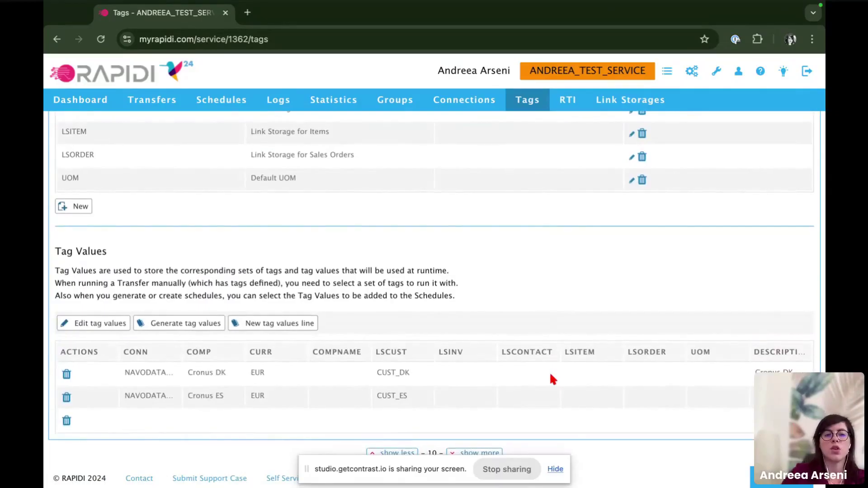
pyautogui.doubleClick(700, 351)
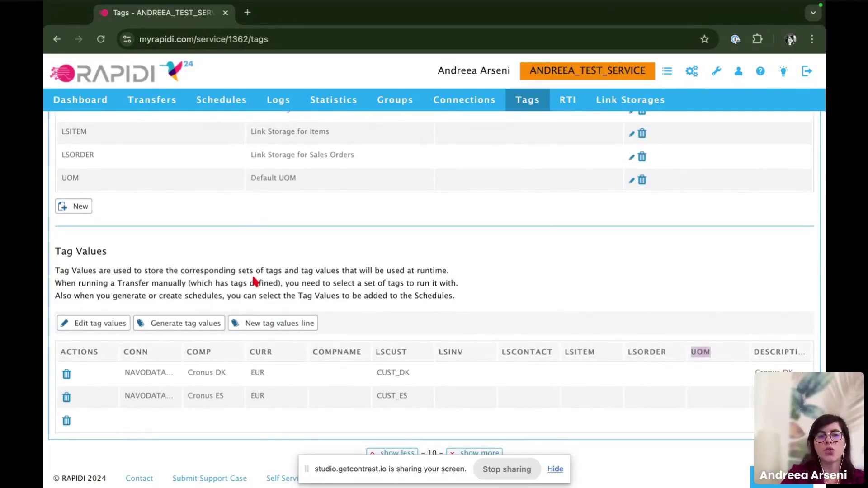
pyautogui.scroll(5, 253, 280)
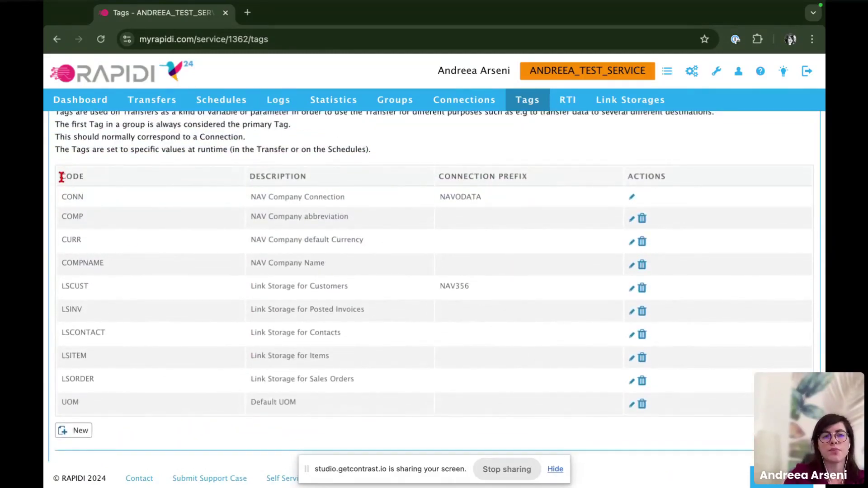
pyautogui.moveTo(61, 177); pyautogui.dragTo(89, 181)
pyautogui.scroll(-5, 108, 215)
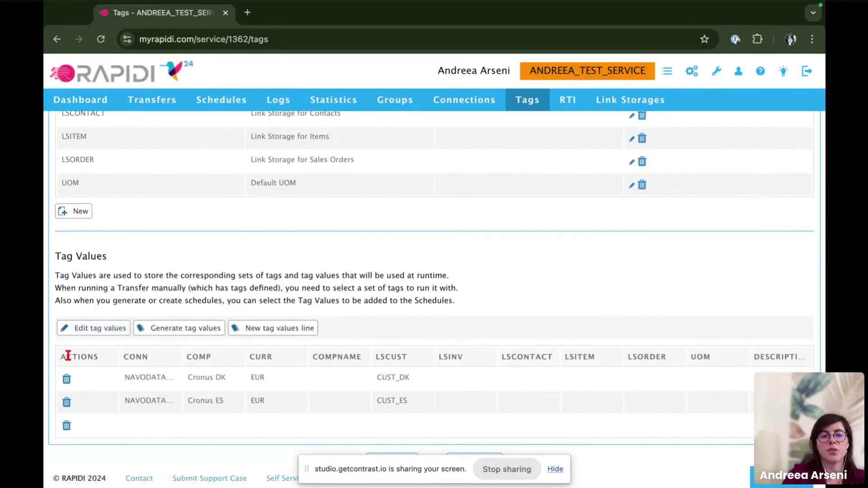
pyautogui.moveTo(65, 355); pyautogui.dragTo(107, 361)
pyautogui.doubleClick(138, 357)
pyautogui.doubleClick(199, 357)
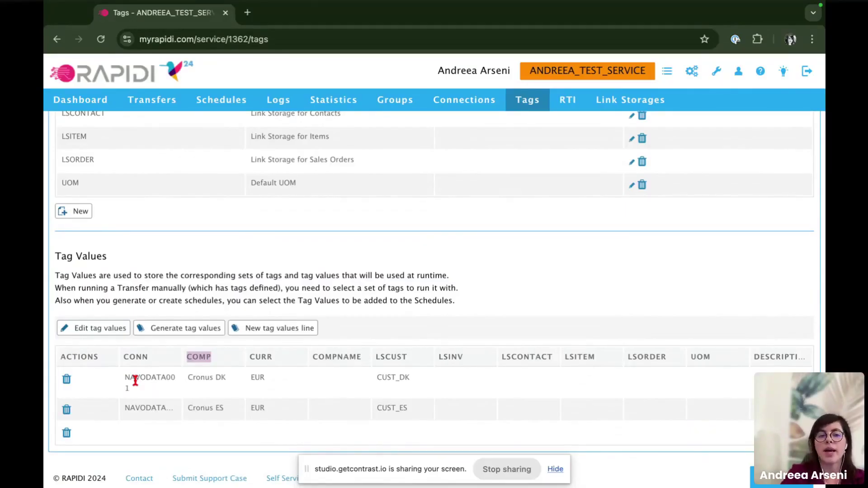
pyautogui.doubleClick(136, 356)
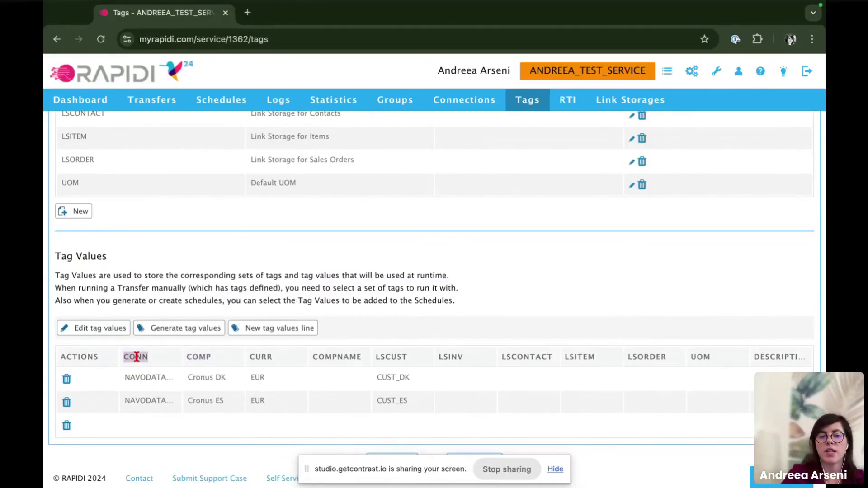
# Open the COMPANY tag values in edit mode, examine the entries for each company line, and return to the read-only view.
pyautogui.click(105, 329)
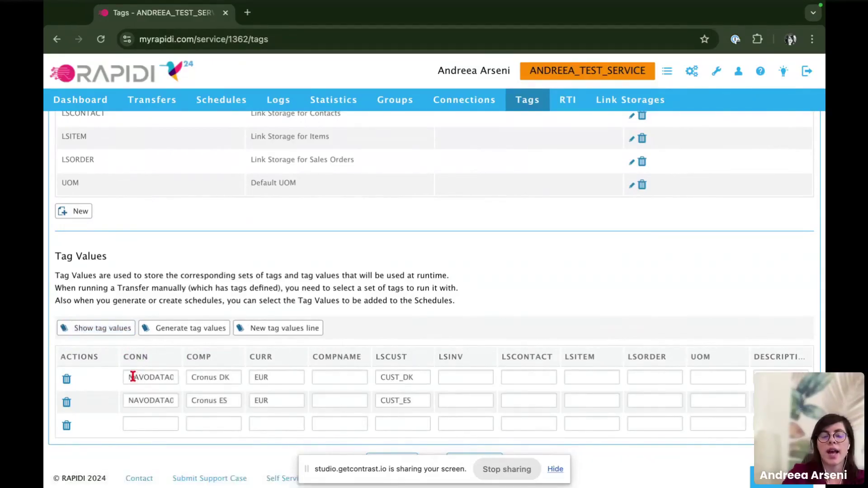
pyautogui.moveTo(129, 378); pyautogui.dragTo(184, 379)
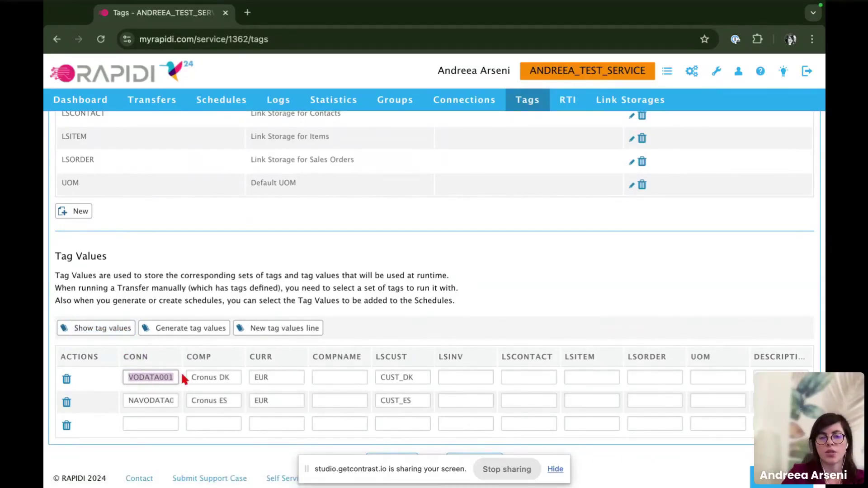
pyautogui.doubleClick(154, 400)
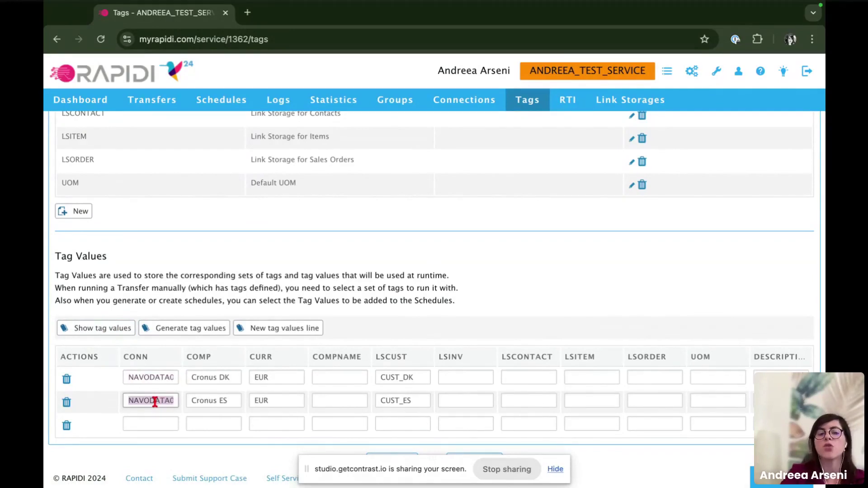
pyautogui.click(204, 379)
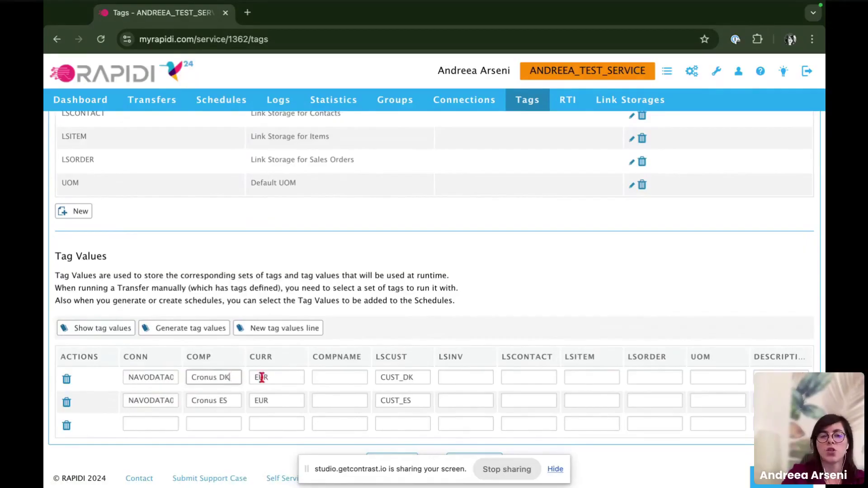
pyautogui.click(287, 380)
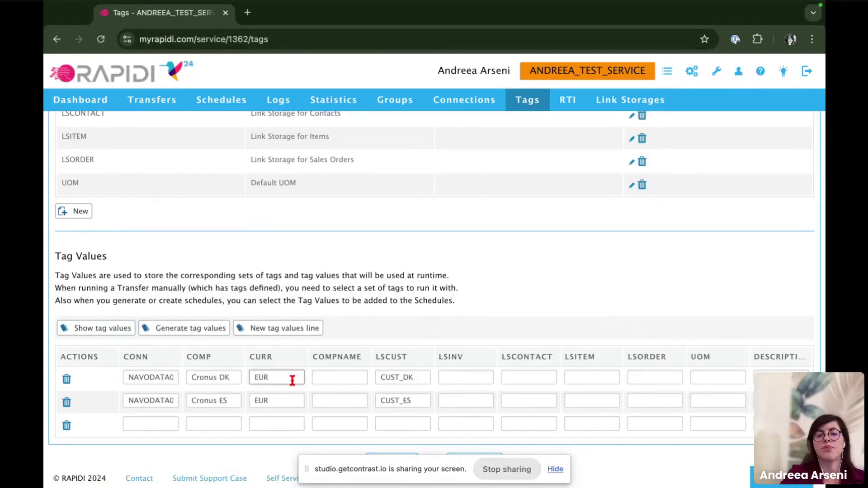
pyautogui.click(335, 378)
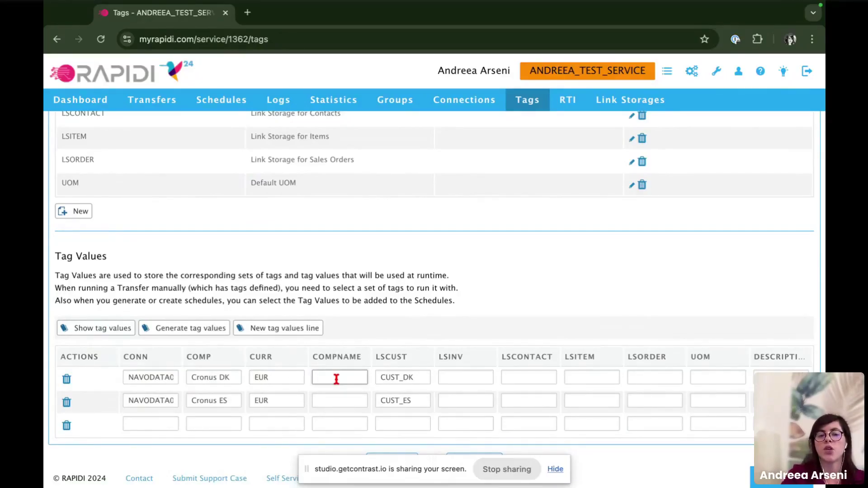
pyautogui.doubleClick(417, 379)
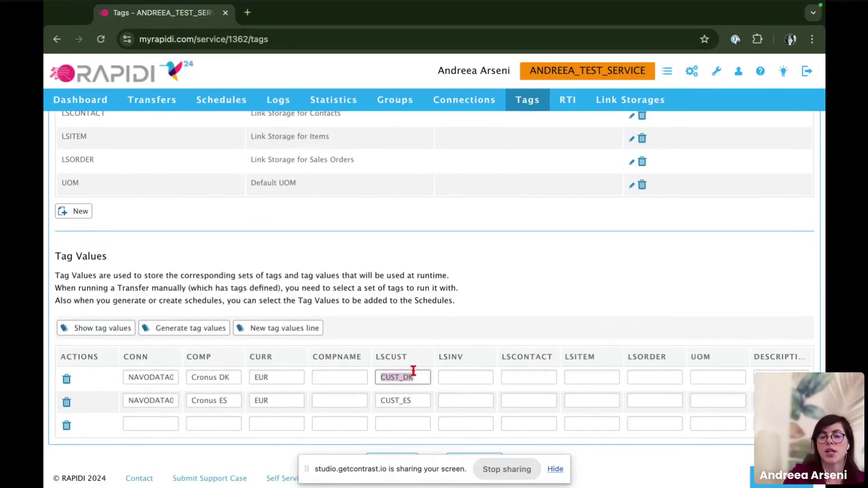
pyautogui.click(468, 376)
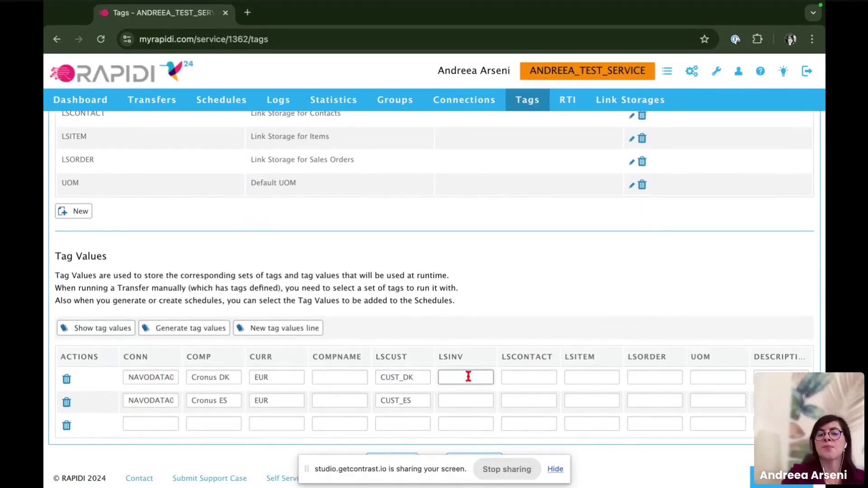
pyautogui.click(708, 377)
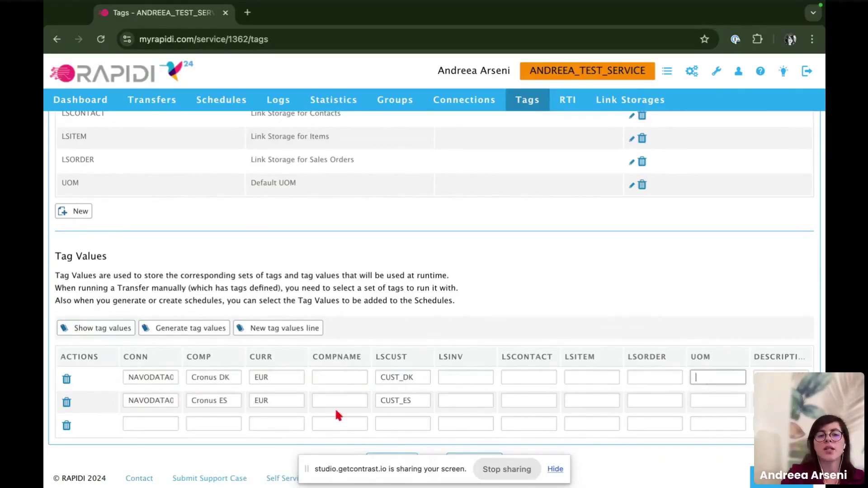
pyautogui.click(156, 424)
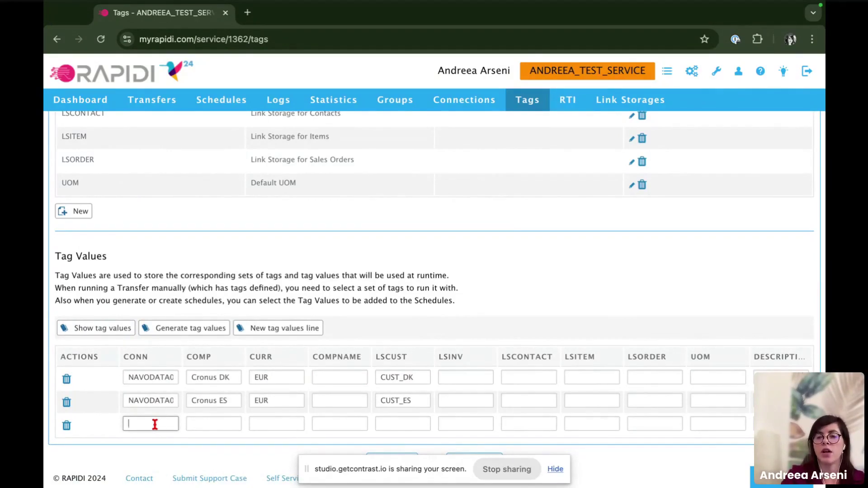
pyautogui.click(111, 330)
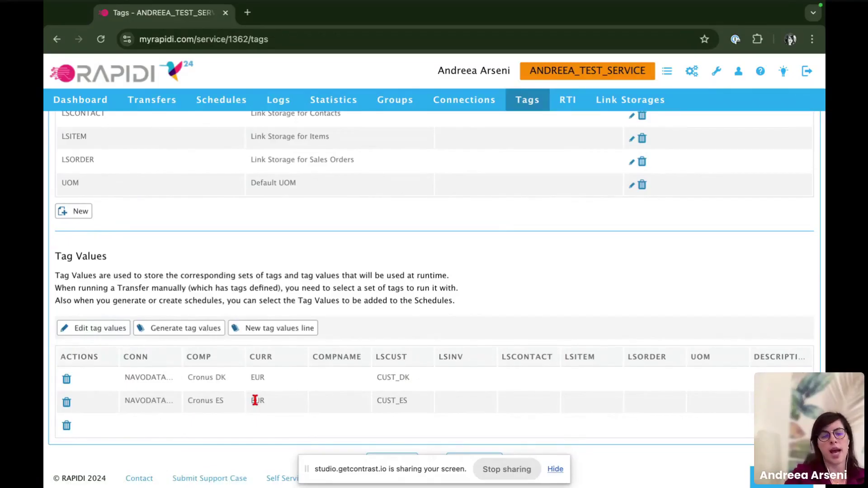
pyautogui.scroll(5, 358, 383)
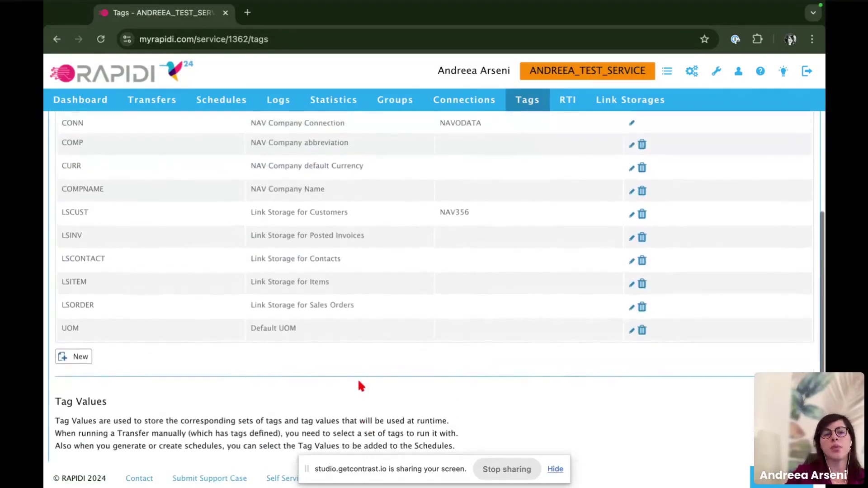
pyautogui.scroll(-5, 360, 384)
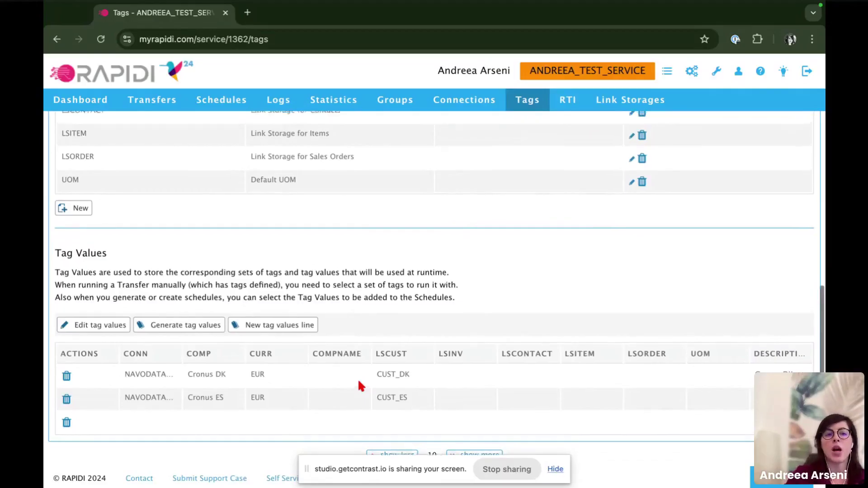
pyautogui.scroll(3, 357, 378)
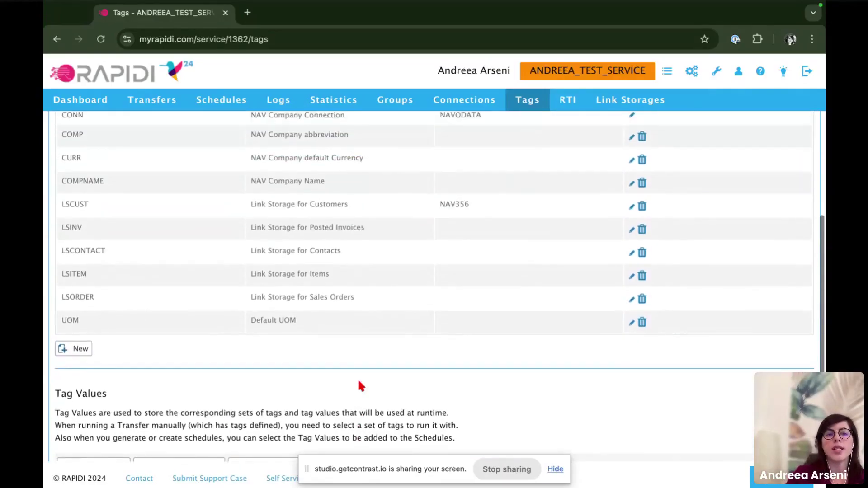
# Filter the transfers by group CUST and open the transfer CUST01_SF_ADD_UPD_1.
pyautogui.click(152, 99)
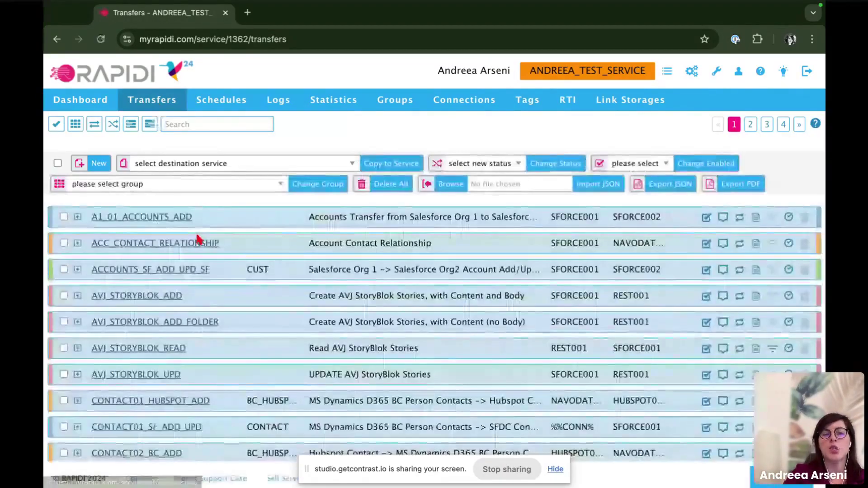
pyautogui.click(75, 125)
pyautogui.click(107, 125)
pyautogui.click(111, 167)
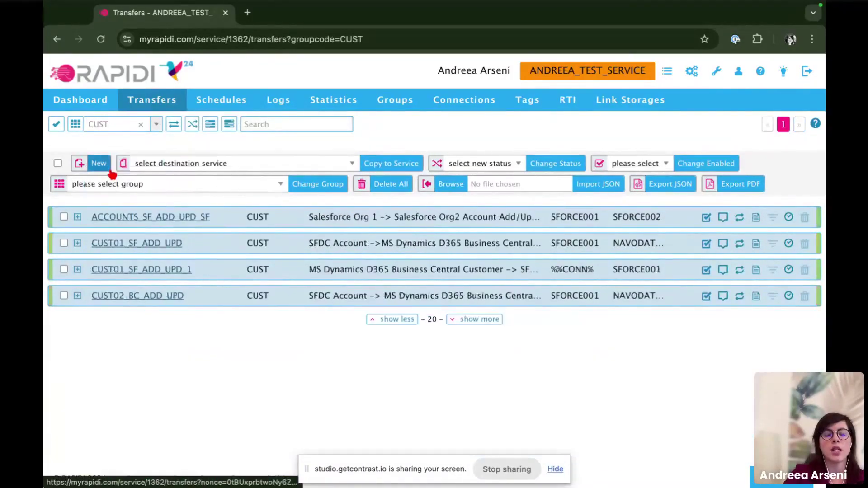
pyautogui.click(125, 273)
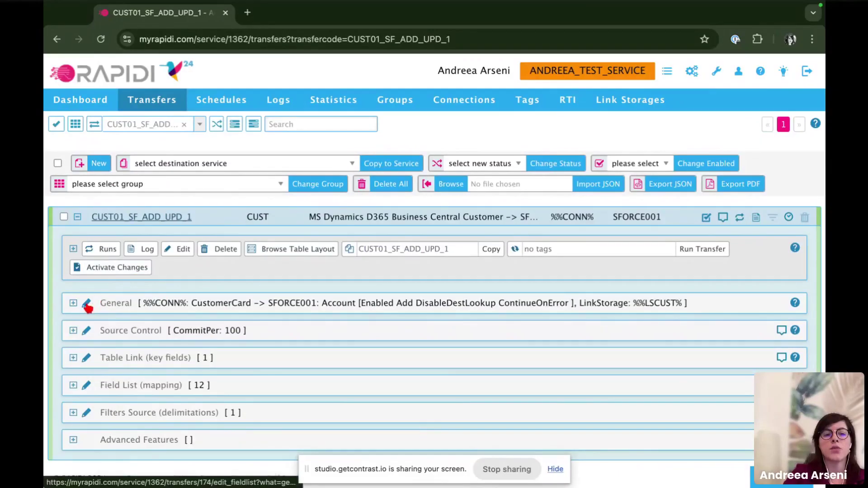
# Edit the transfer's general settings, choosing TAG: COMPANY - LSCUST as link storage and TAG: COMPANY - CONN as source, and save them.
pyautogui.click(187, 323)
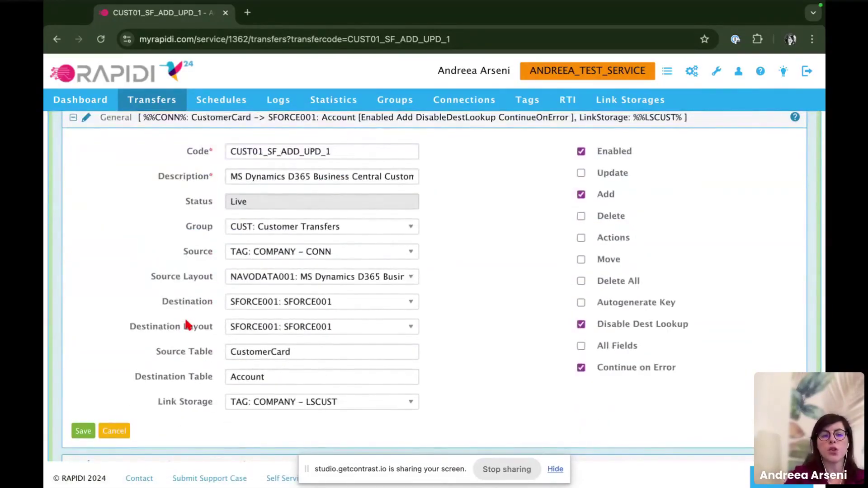
pyautogui.click(284, 402)
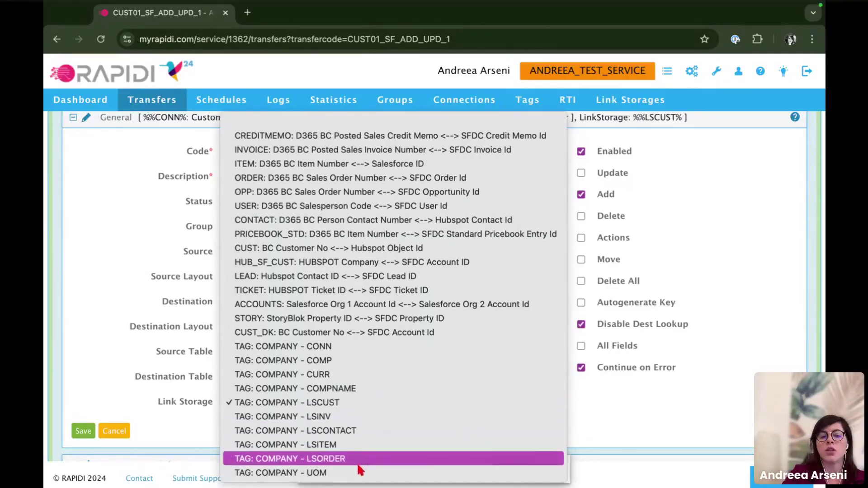
pyautogui.click(346, 404)
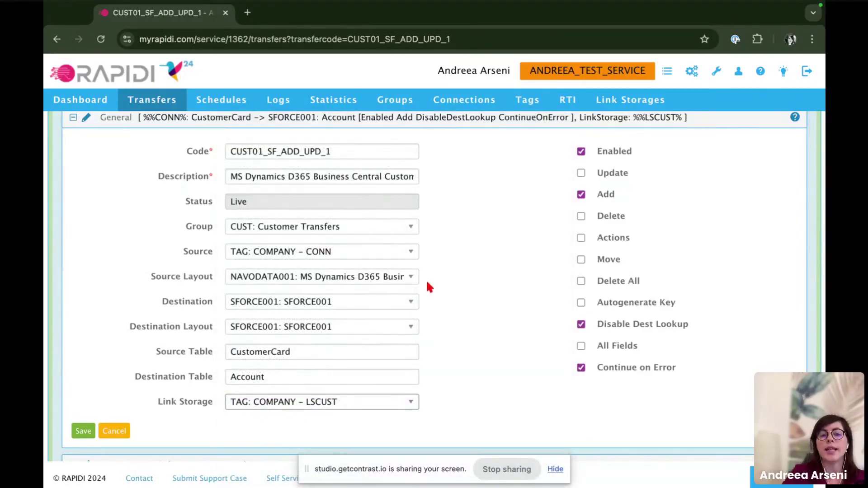
pyautogui.click(387, 256)
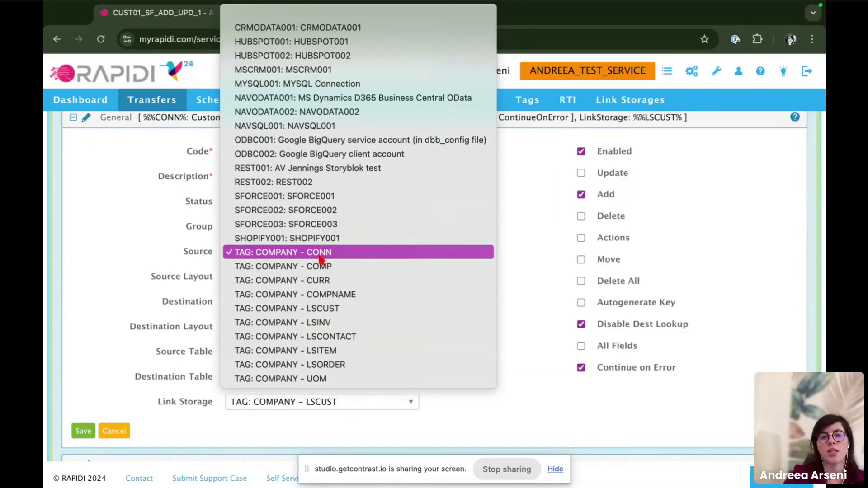
pyautogui.click(325, 256)
pyautogui.click(83, 431)
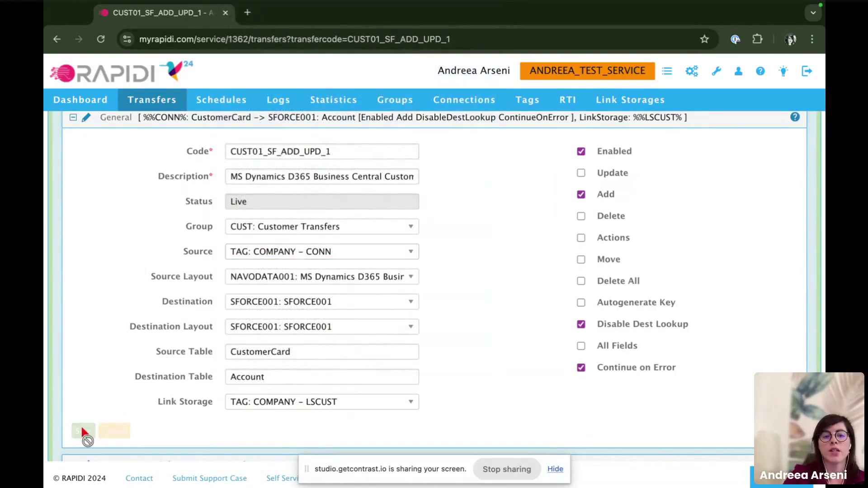
# Check which COMPANY tag sets can be chosen for running the transfer, leaving the choice at no tags.
pyautogui.scroll(2, 362, 345)
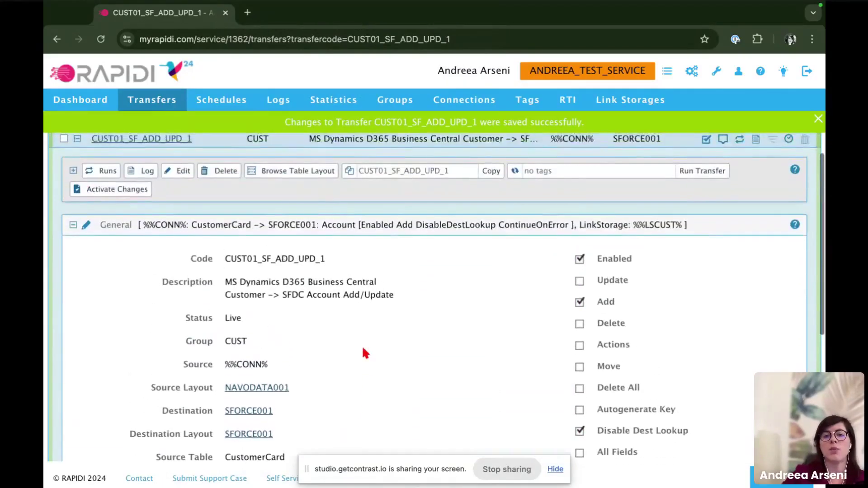
pyautogui.click(577, 170)
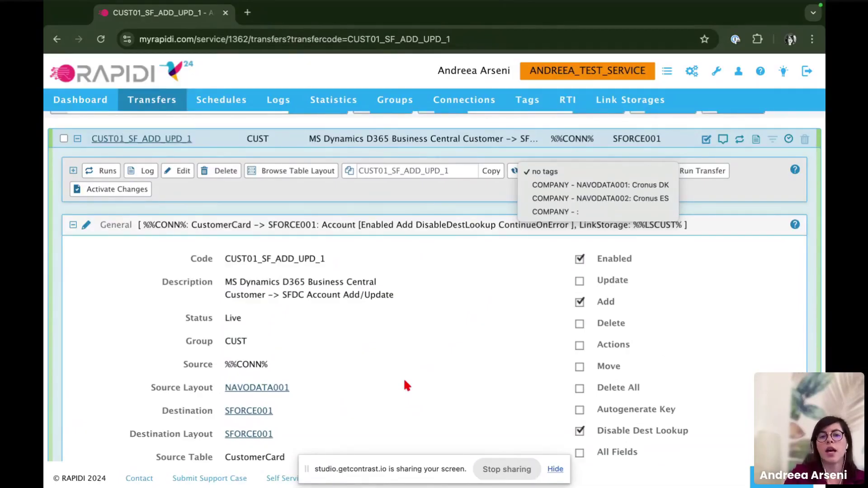
pyautogui.click(441, 338)
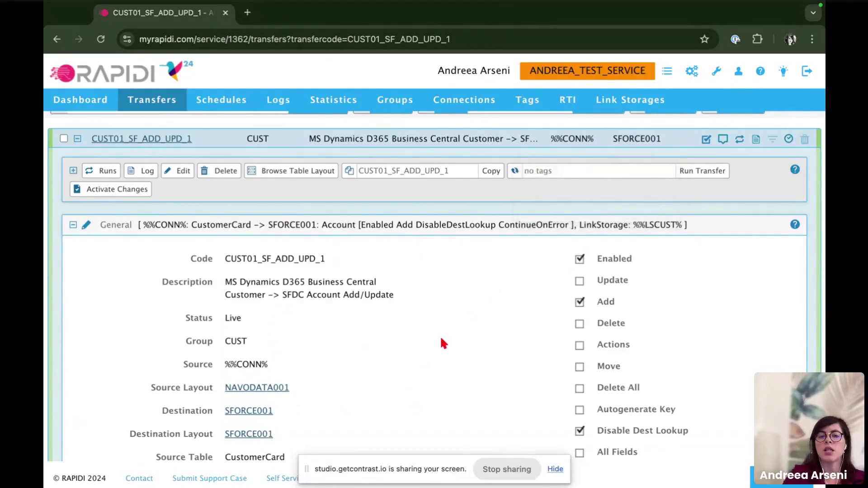
# Open the COMPANY tag group and review its tag codes and the tag values entered for each company.
pyautogui.click(527, 106)
pyautogui.click(72, 195)
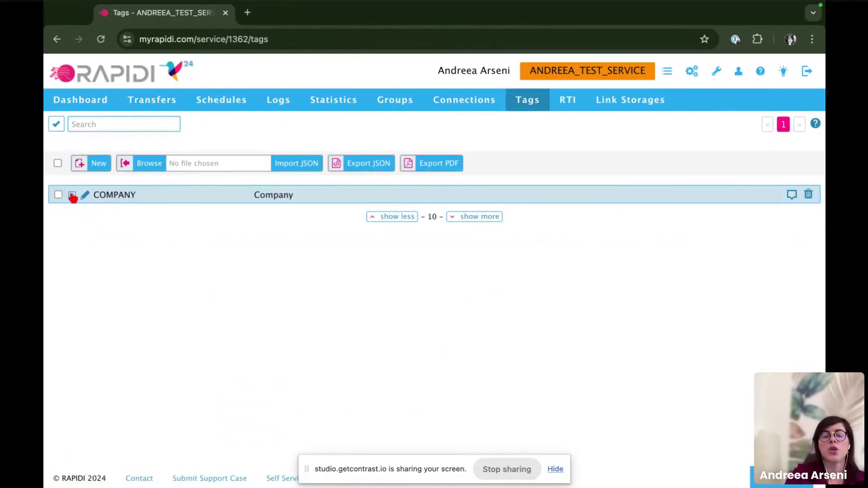
pyautogui.scroll(-3, 179, 309)
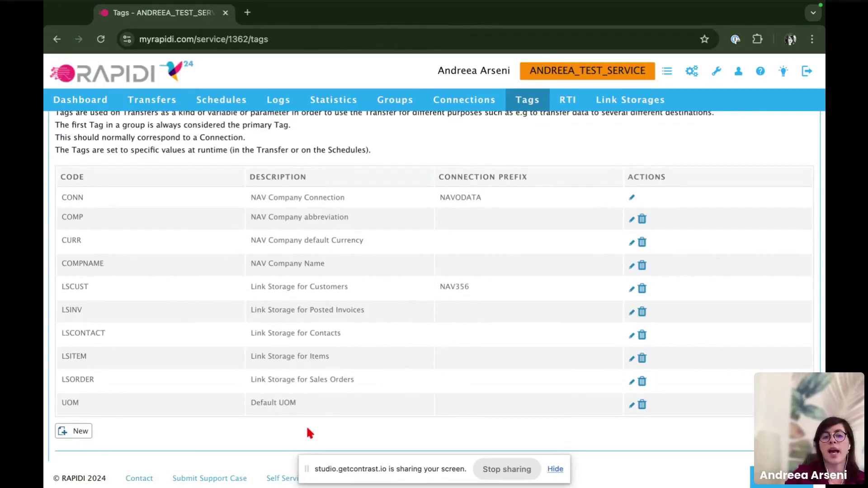
pyautogui.scroll(-5, 308, 432)
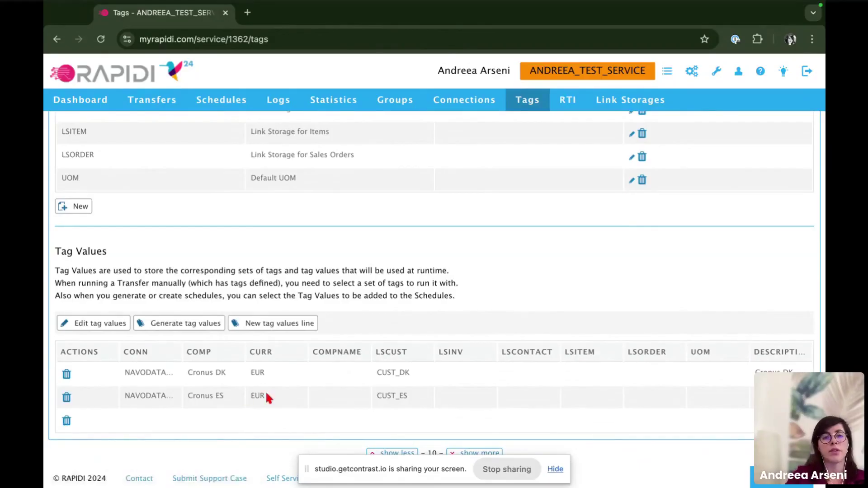
pyautogui.scroll(10, 266, 398)
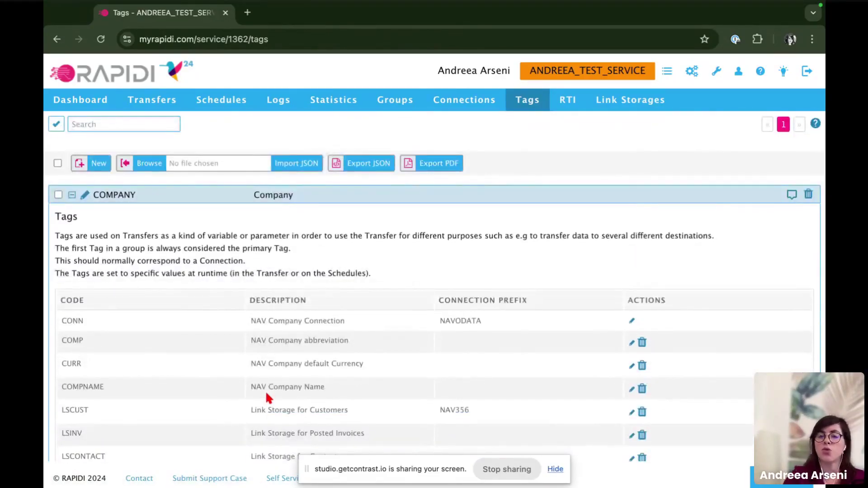